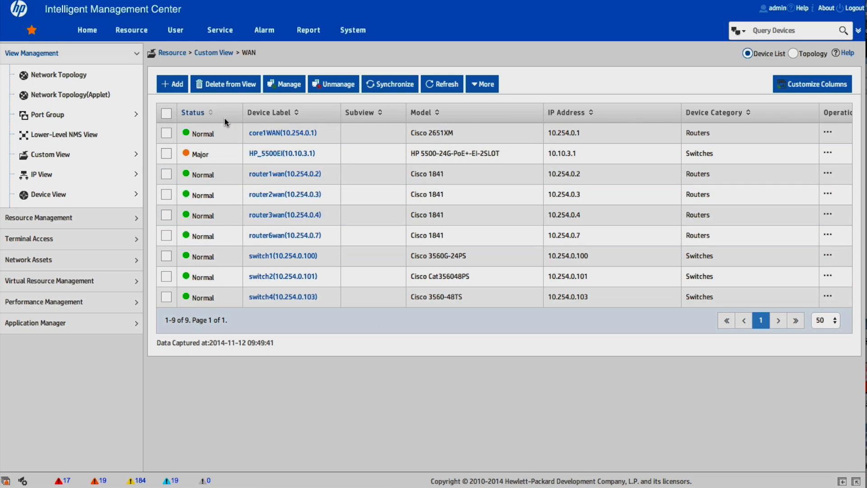
Start a batch Check Access Settings plan and exclude SSH from its check items.
{"action": "mouse_move", "coordinate": [131, 37]}
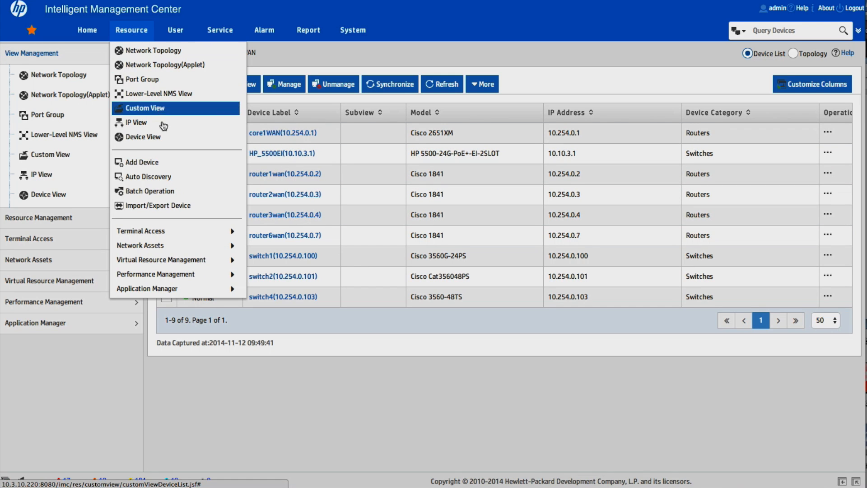
{"action": "left_click", "coordinate": [166, 193]}
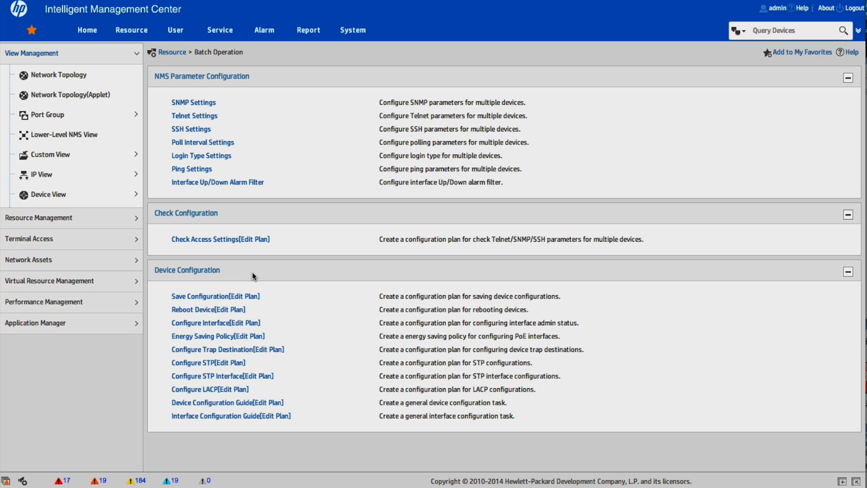
{"action": "left_click", "coordinate": [198, 242]}
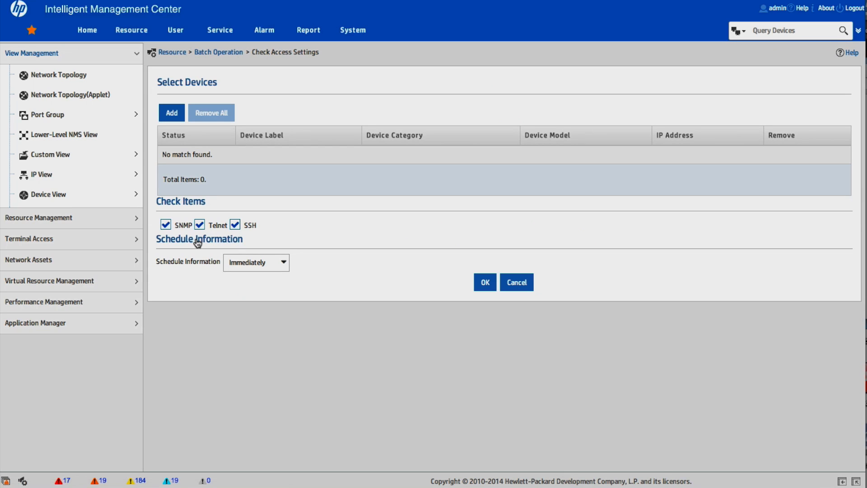
{"action": "left_click", "coordinate": [235, 224]}
Query the devices whose location is WAN for the plan and add all of them to the selected devices.
{"action": "left_click", "coordinate": [175, 115]}
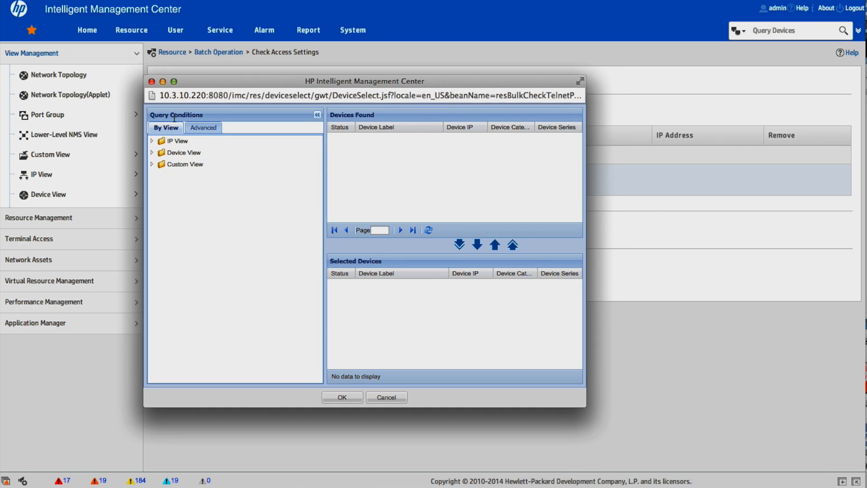
{"action": "left_click", "coordinate": [205, 128]}
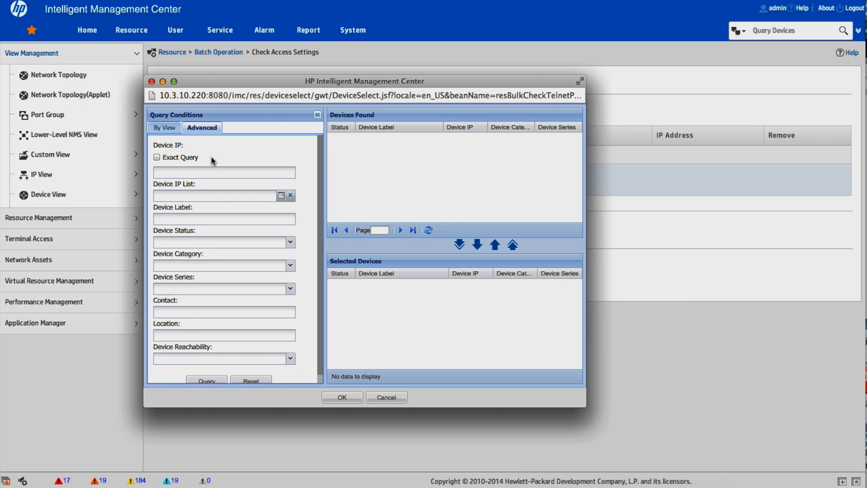
{"action": "scroll", "coordinate": [238, 298], "scroll_direction": "down", "scroll_amount": 1}
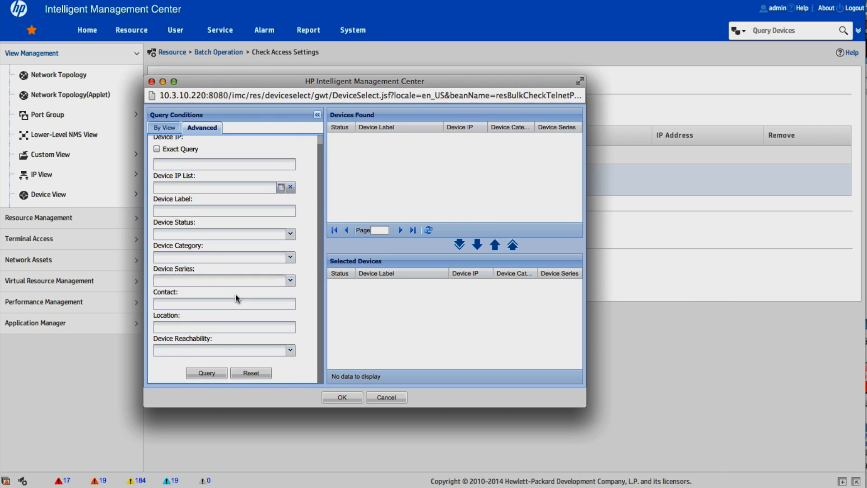
{"action": "left_click", "coordinate": [188, 329]}
{"action": "type", "text": "WAN"}
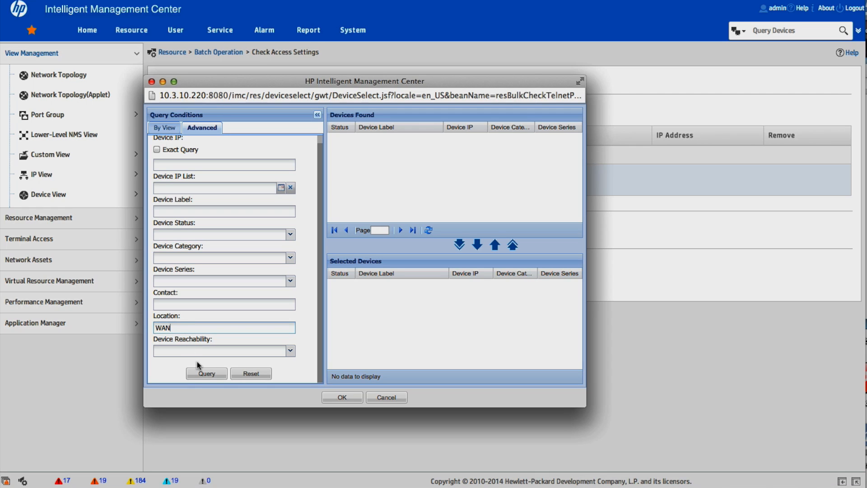
{"action": "left_click", "coordinate": [199, 375]}
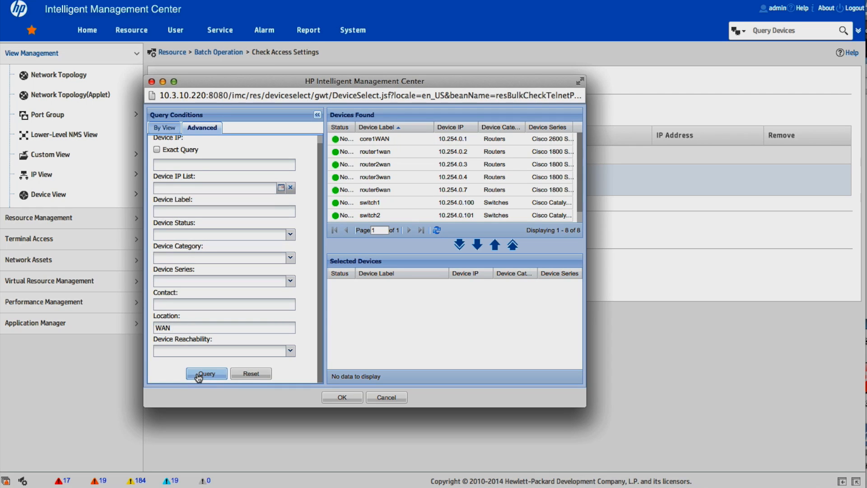
{"action": "left_click", "coordinate": [459, 246]}
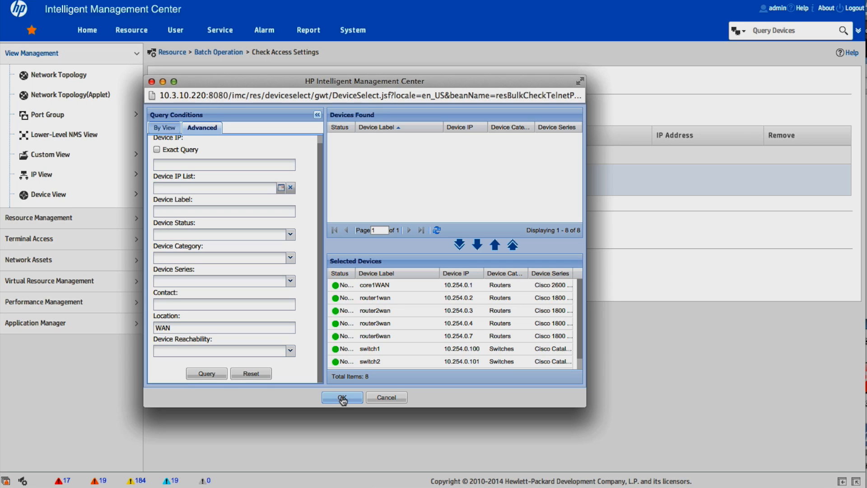
Check the WAN custom view for unselected devices, then confirm the current selection and submit the access check to run immediately.
{"action": "left_click", "coordinate": [160, 128]}
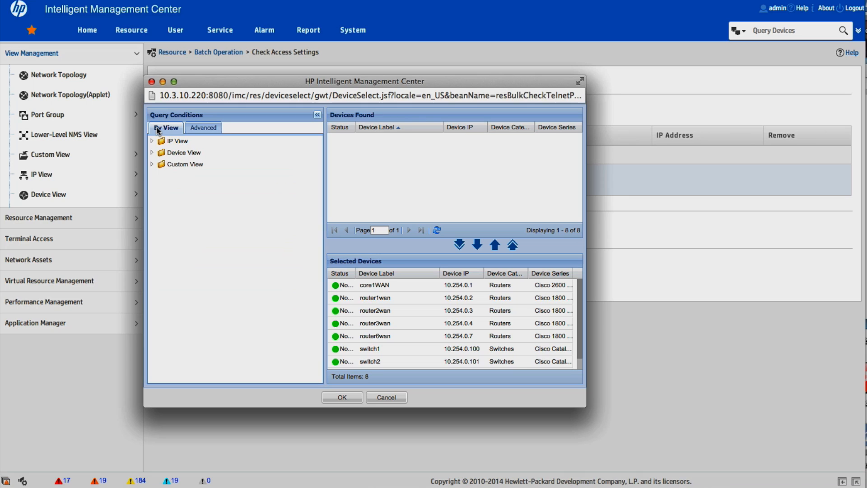
{"action": "left_click", "coordinate": [153, 165]}
{"action": "left_click", "coordinate": [185, 246]}
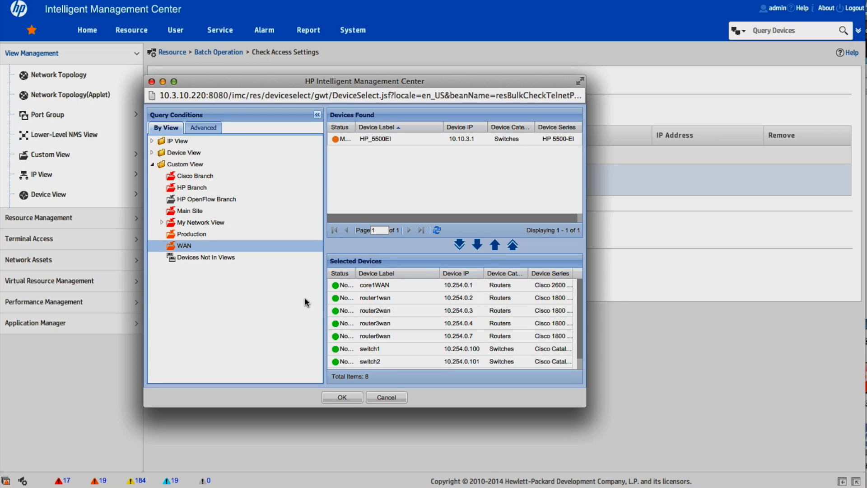
{"action": "left_click", "coordinate": [343, 399]}
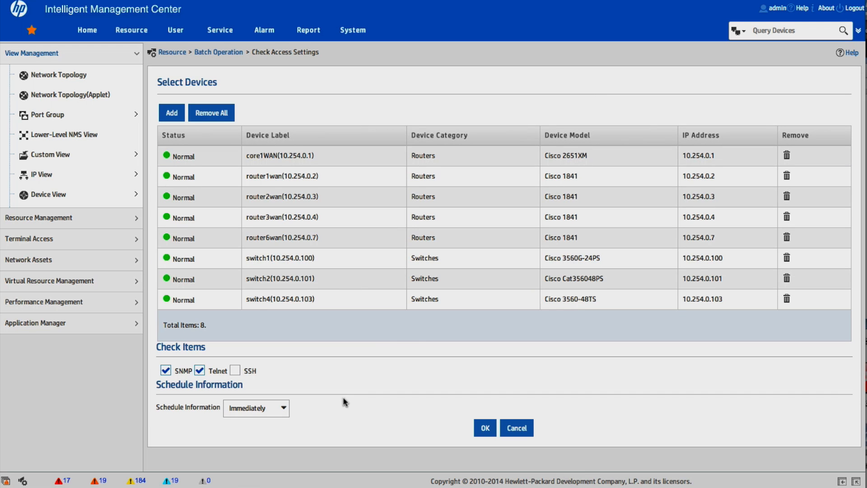
{"action": "left_click", "coordinate": [486, 429]}
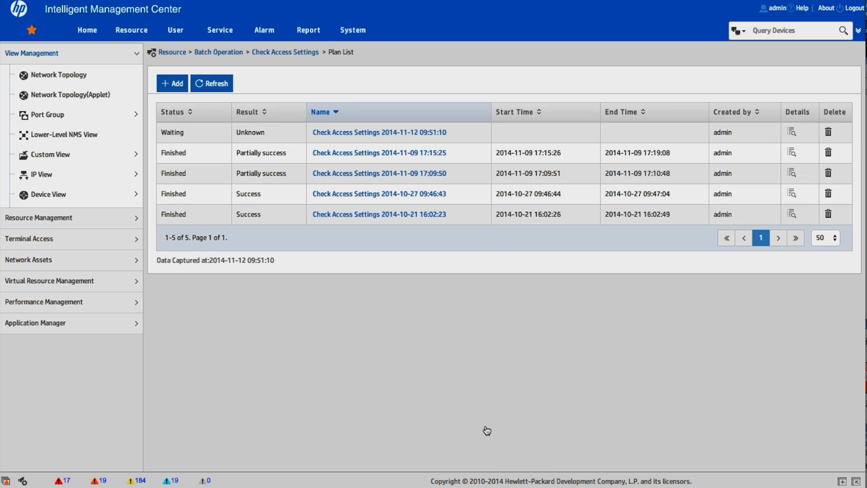
Refresh the plan list and examine the SNMP and Telnet results of the newest access check.
{"action": "left_click", "coordinate": [220, 88]}
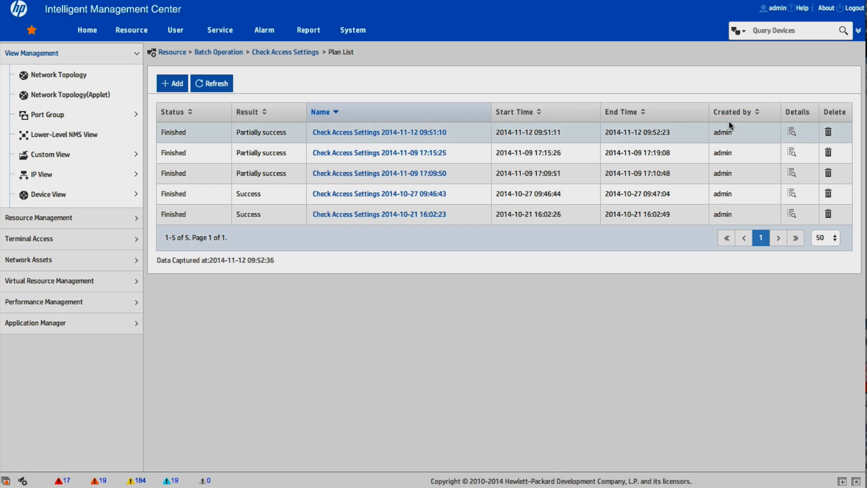
{"action": "left_click", "coordinate": [792, 132]}
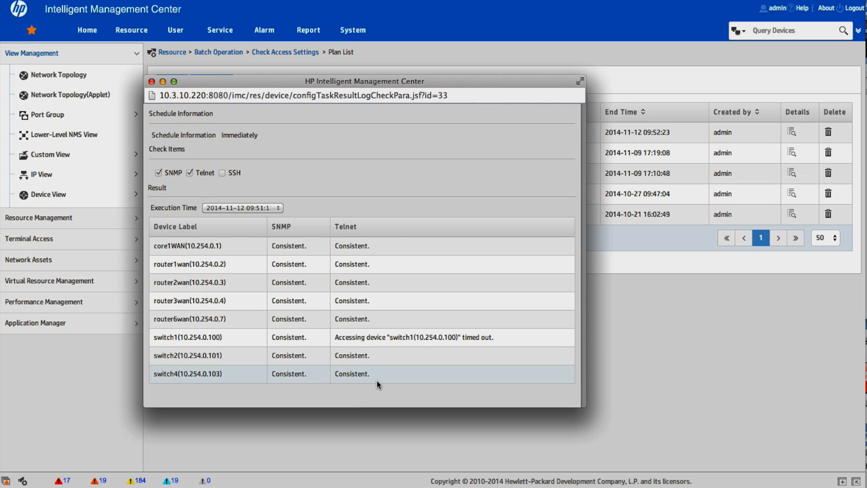
{"action": "left_click", "coordinate": [151, 82]}
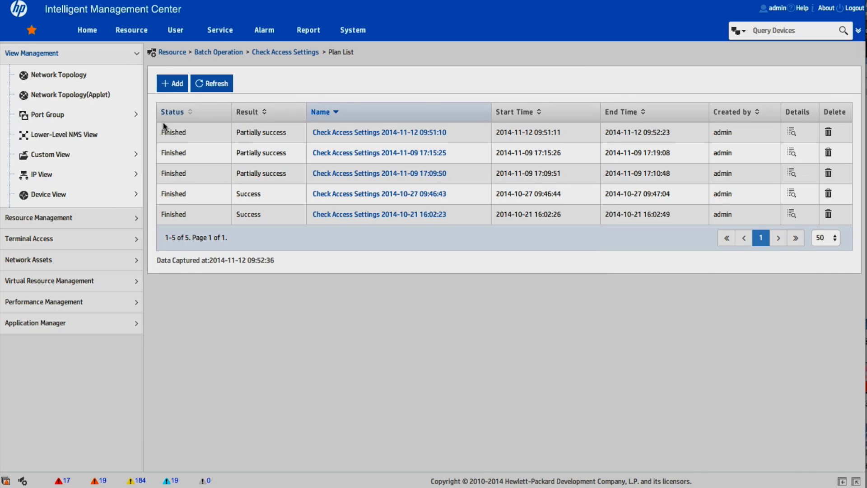
Open the batch Telnet Settings and add all devices of the WAN custom view except HP_5500EI.
{"action": "mouse_move", "coordinate": [130, 35]}
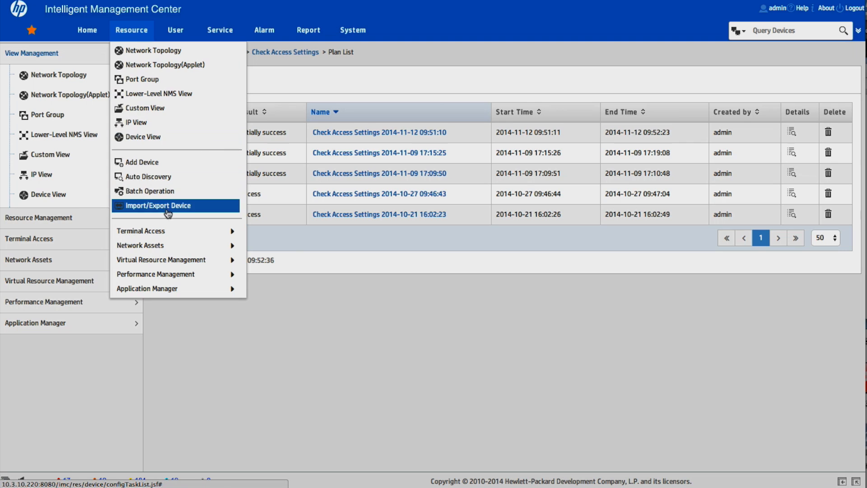
{"action": "left_click", "coordinate": [167, 193]}
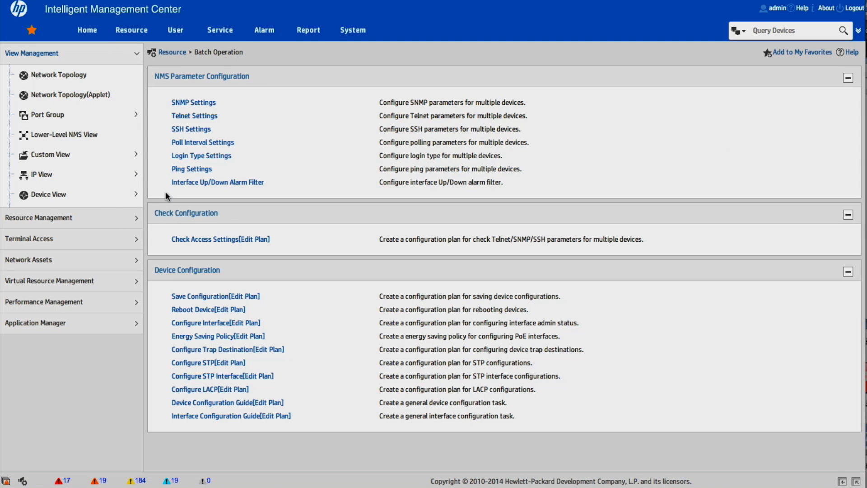
{"action": "left_click", "coordinate": [198, 118]}
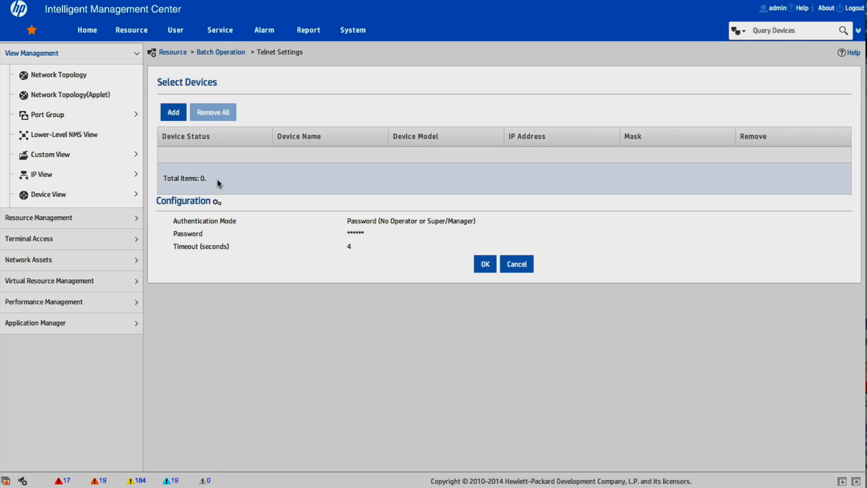
{"action": "left_click", "coordinate": [174, 116]}
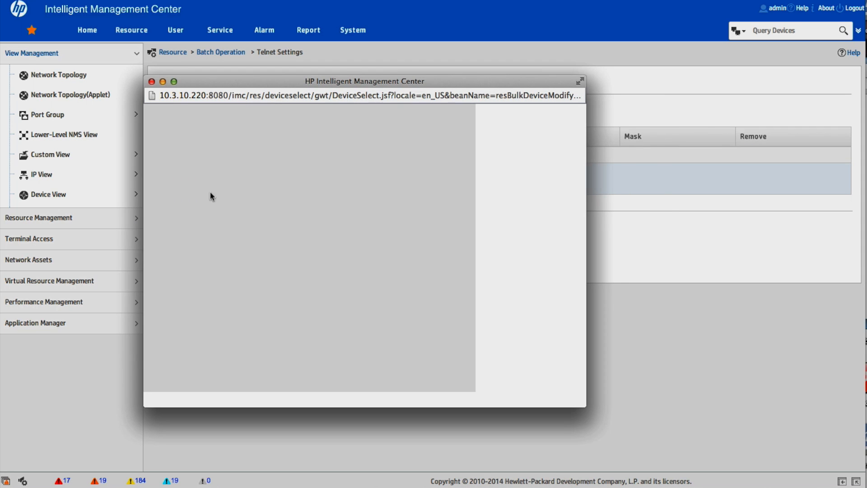
{"action": "left_click", "coordinate": [152, 165]}
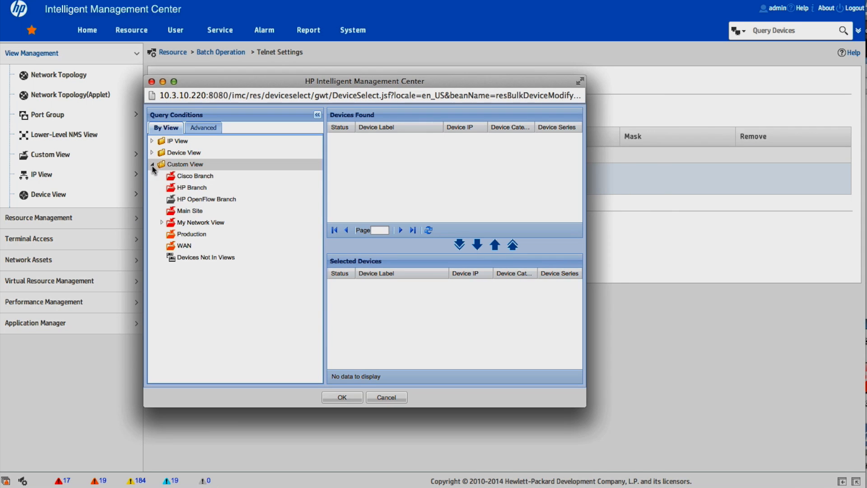
{"action": "left_click", "coordinate": [184, 248]}
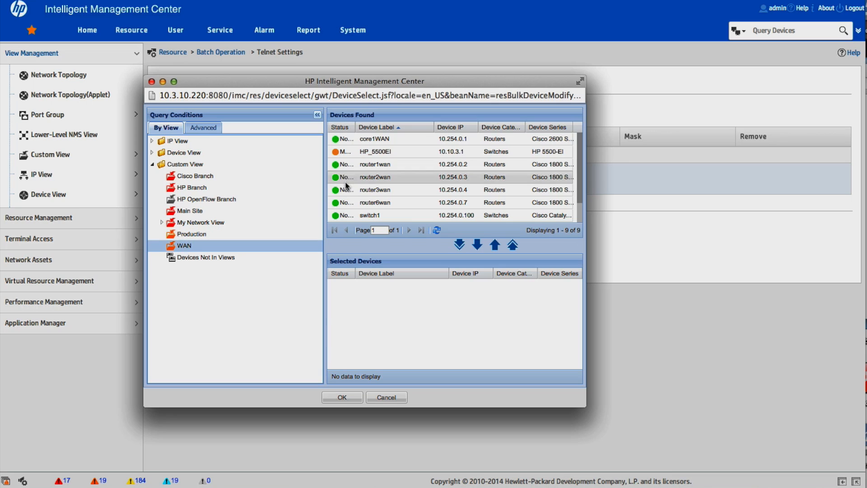
{"action": "left_click", "coordinate": [477, 246]}
{"action": "left_click", "coordinate": [392, 299]}
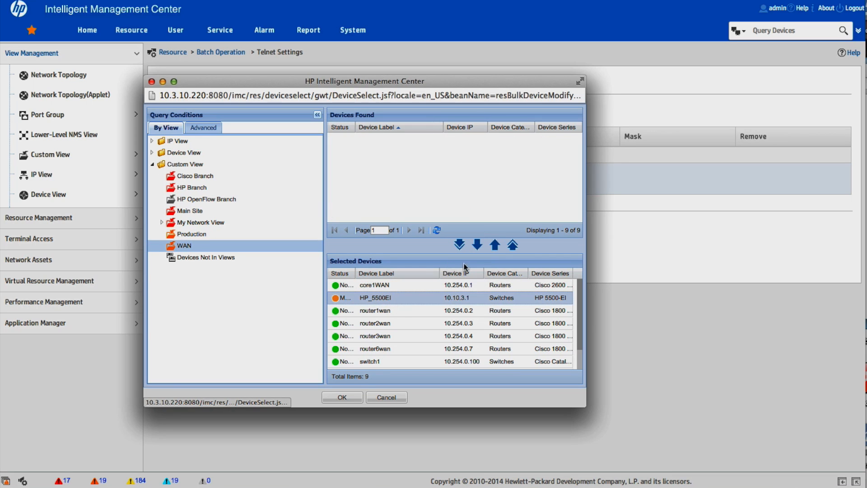
{"action": "left_click", "coordinate": [495, 245]}
{"action": "left_click", "coordinate": [341, 398]}
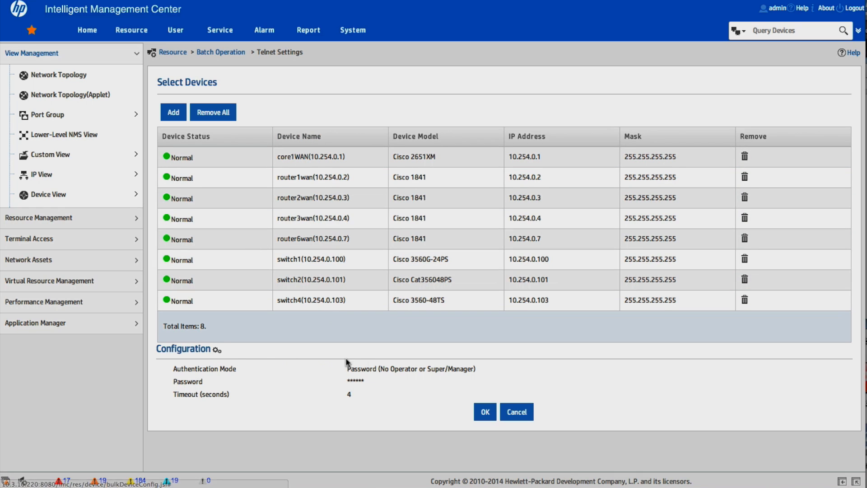
Set the Telnet authentication mode to Password + Super/Manager Password (No Operator) and enter the password and super password.
{"action": "left_click", "coordinate": [217, 351]}
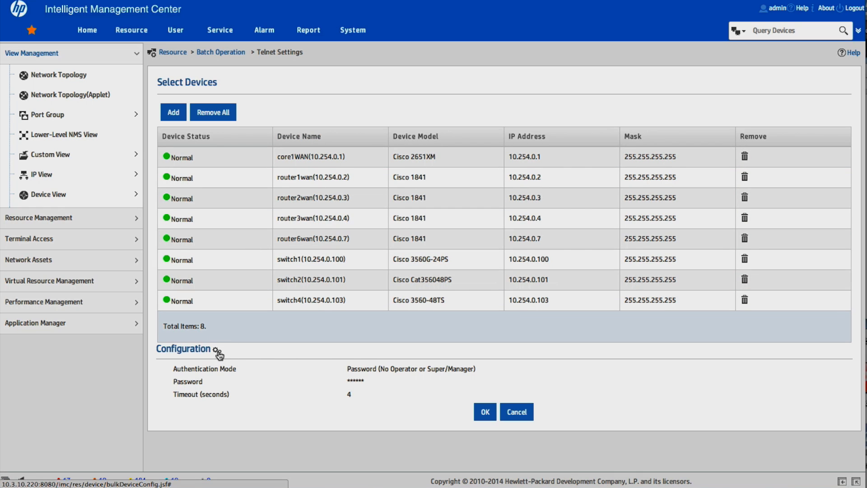
{"action": "left_click", "coordinate": [368, 214]}
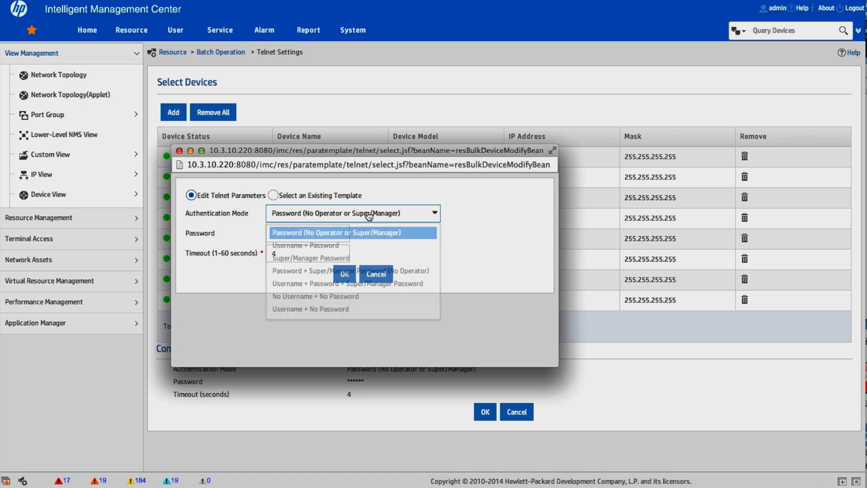
{"action": "left_click", "coordinate": [378, 274]}
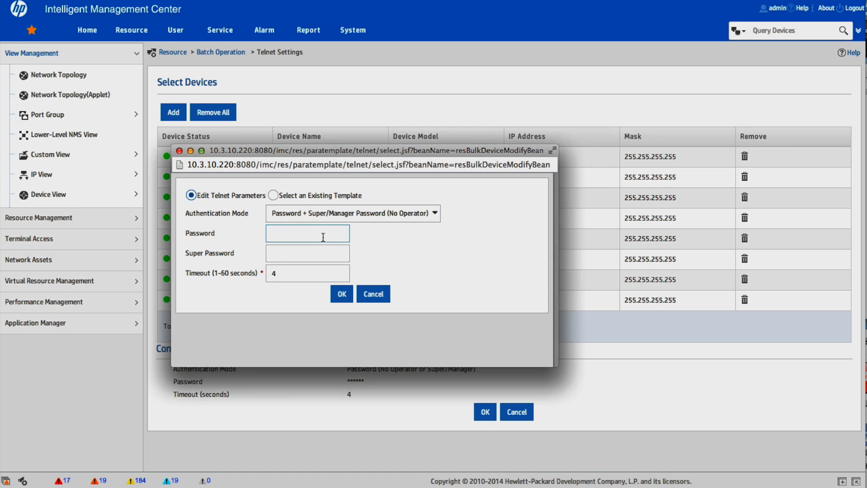
{"action": "type", "text": "••"}
{"action": "key", "text": "Tab"}
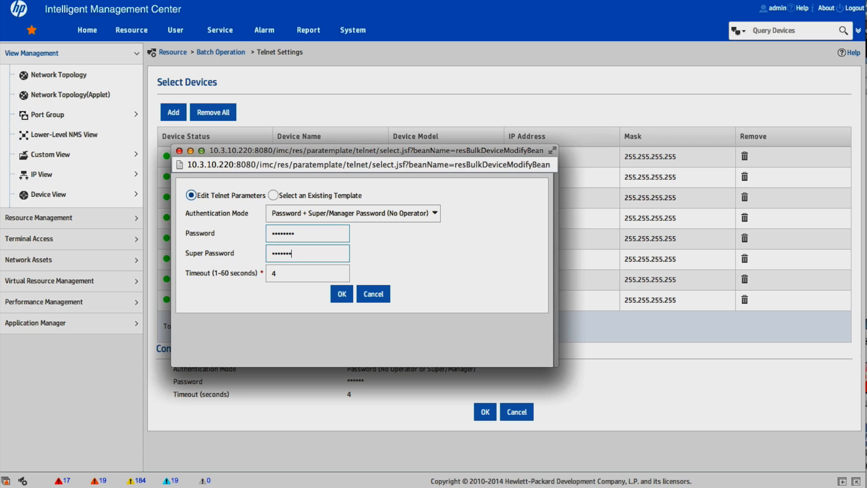
{"action": "type", "text": "••••••••"}
{"action": "left_click", "coordinate": [342, 294]}
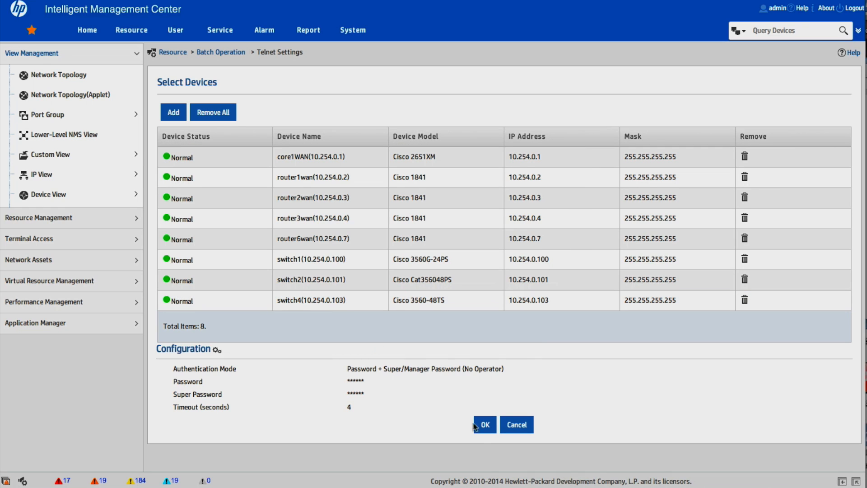
Apply the Telnet settings to the selected devices and submit an immediate SNMP and Telnet access check for them.
{"action": "left_click", "coordinate": [485, 426]}
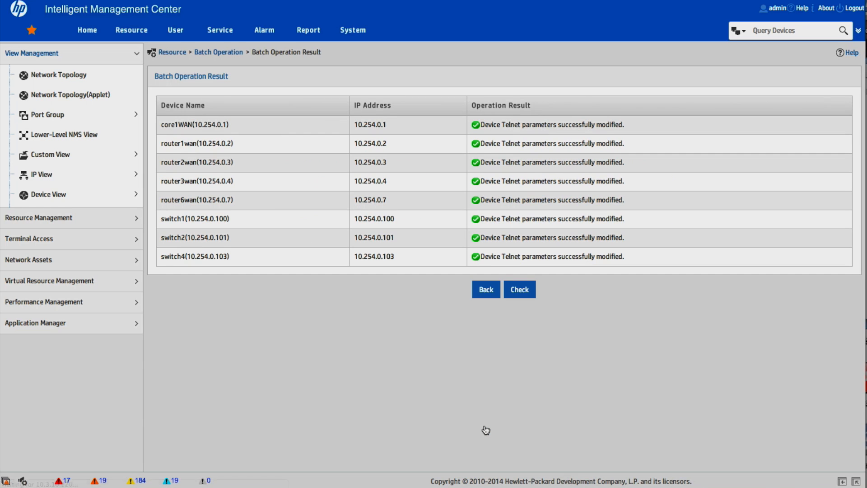
{"action": "left_click", "coordinate": [520, 294]}
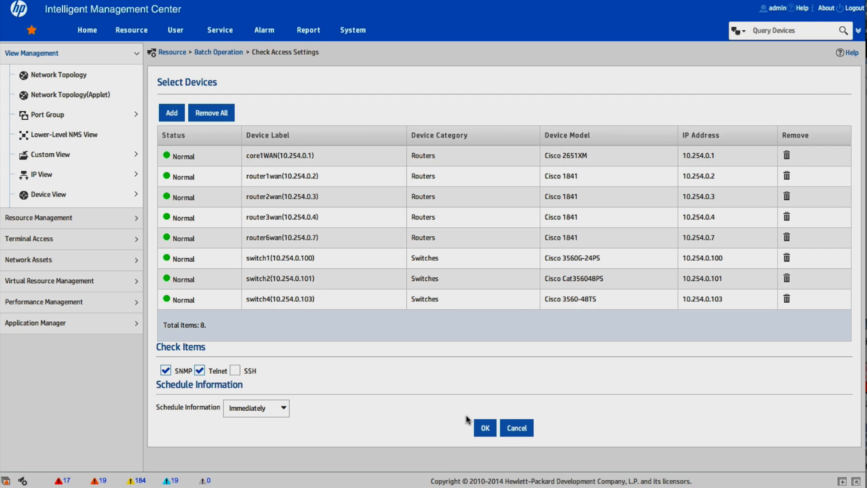
{"action": "left_click", "coordinate": [483, 432]}
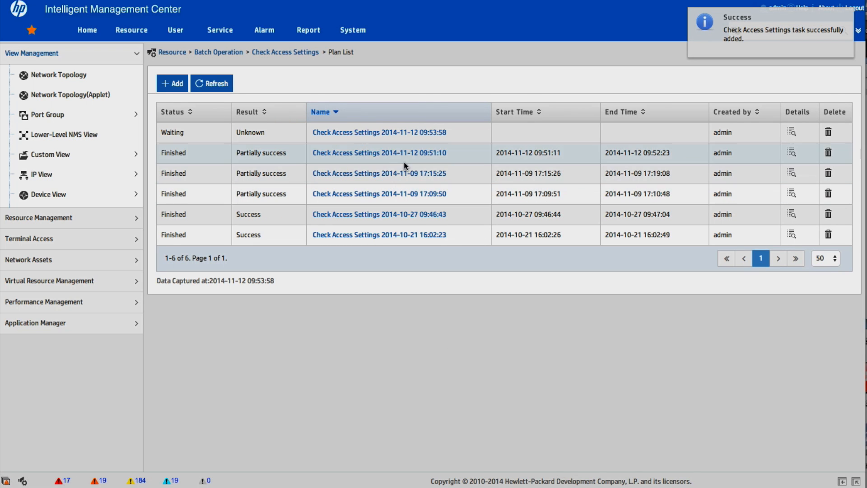
Refresh the plan list until the new access check finishes and examine its SNMP and Telnet results per device.
{"action": "left_click", "coordinate": [210, 85]}
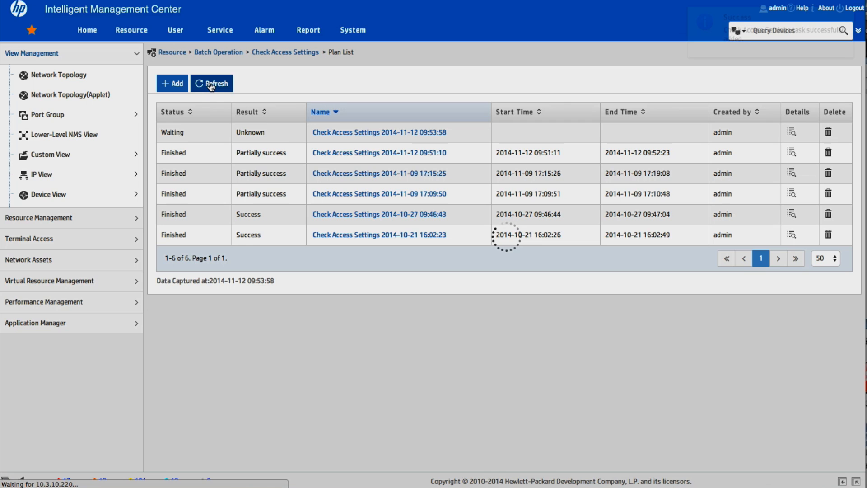
{"action": "left_click", "coordinate": [211, 86]}
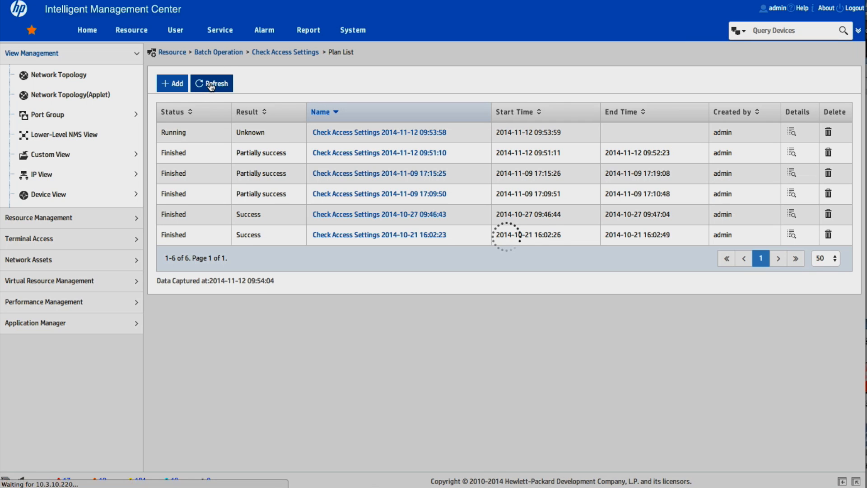
{"action": "left_click", "coordinate": [211, 86]}
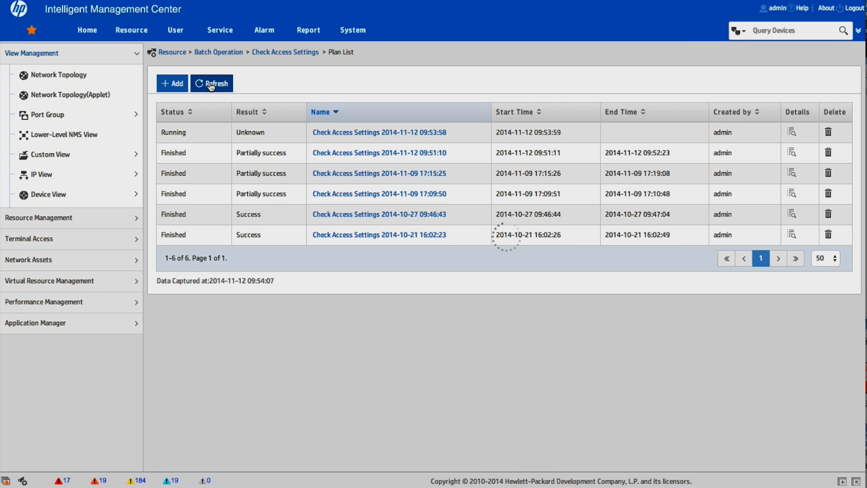
{"action": "left_click", "coordinate": [211, 86]}
{"action": "left_click", "coordinate": [211, 85]}
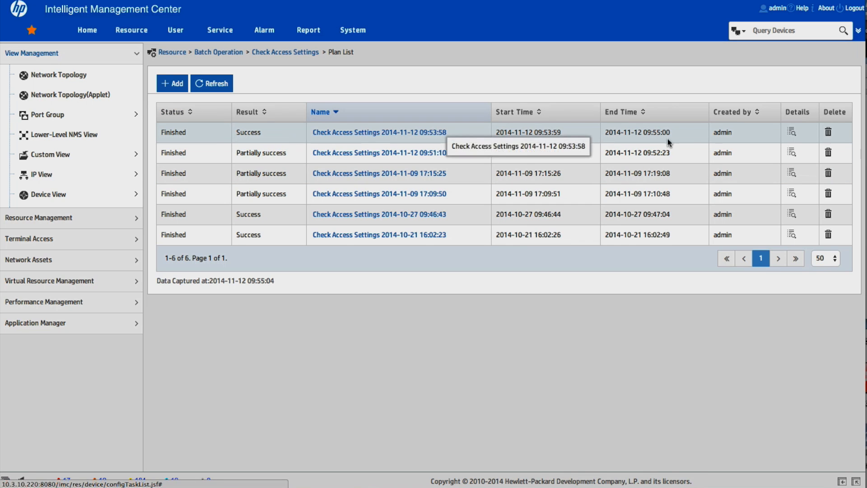
{"action": "left_click", "coordinate": [792, 132]}
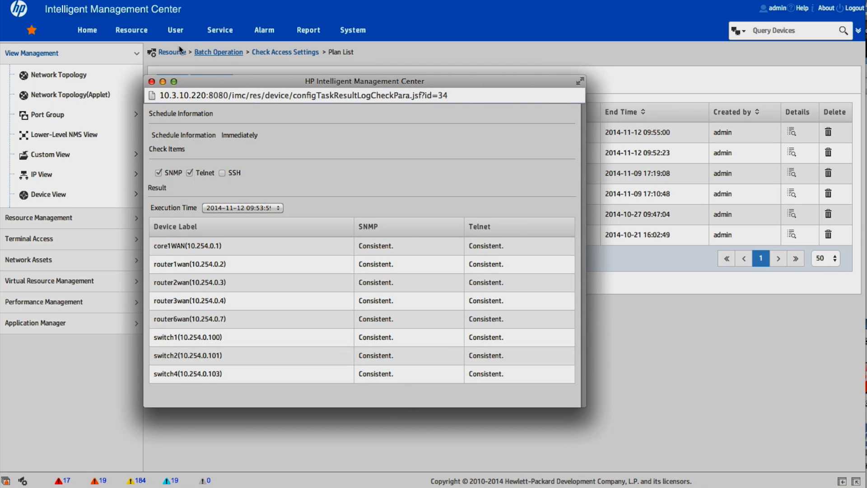
{"action": "left_click", "coordinate": [153, 82]}
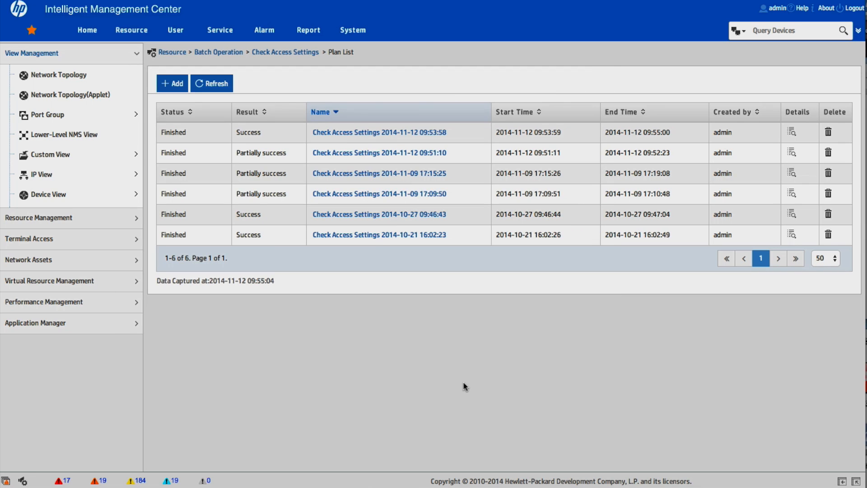